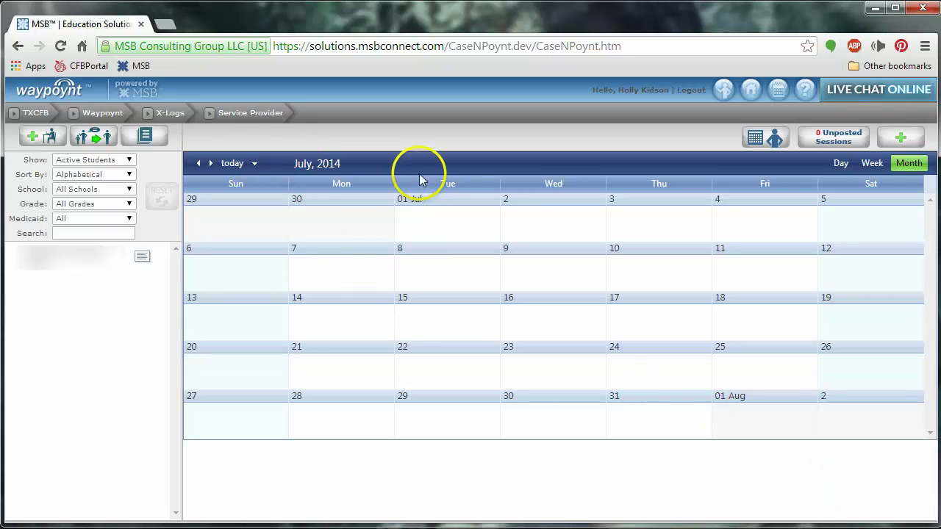
- Show August 2014 in the calendar and start a new session dated 8/25/2014
click(211, 165)
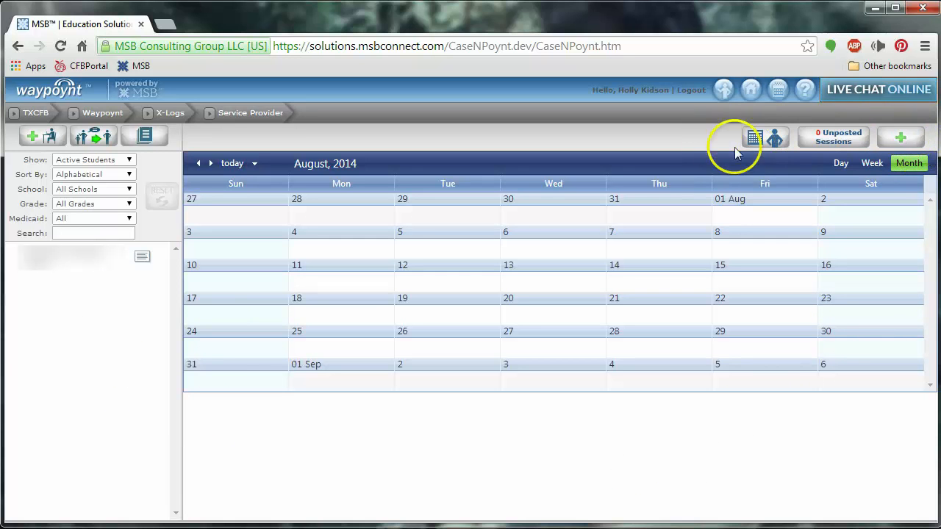
click(909, 149)
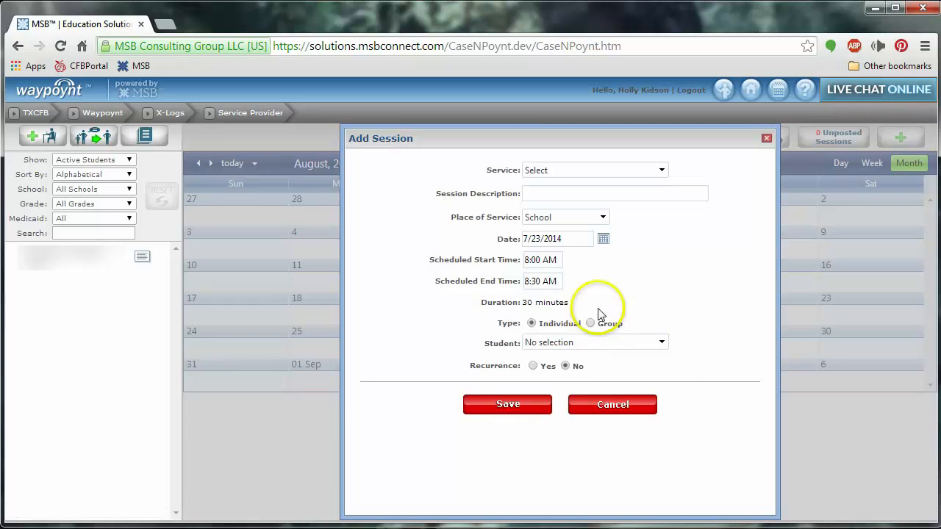
click(603, 238)
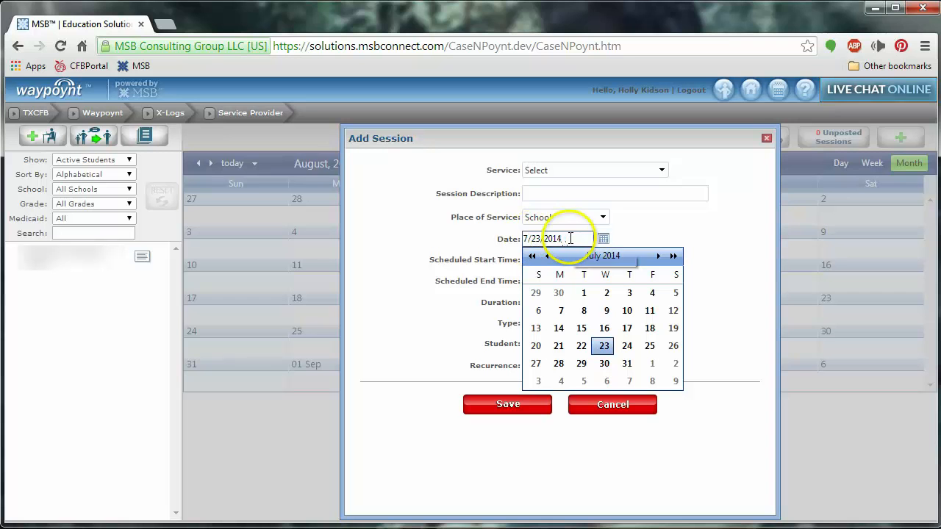
drag(570, 238, 521, 237)
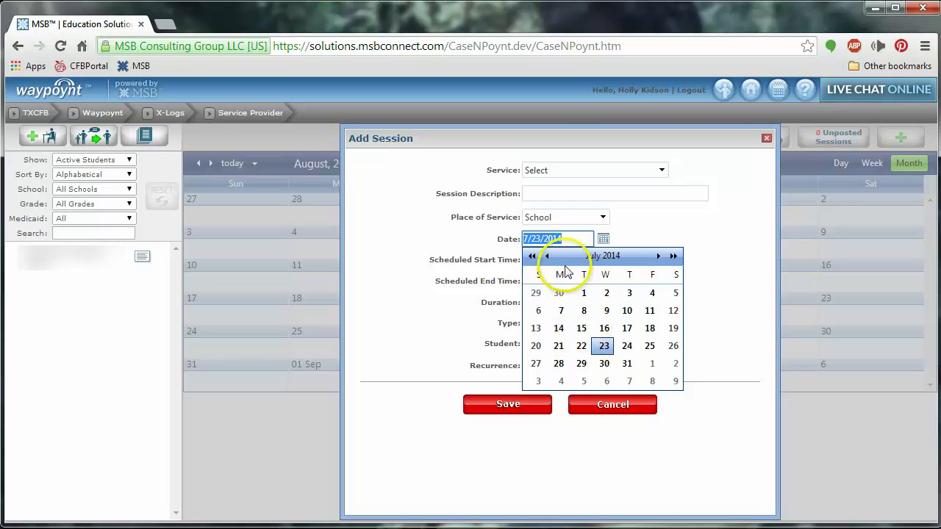
click(658, 256)
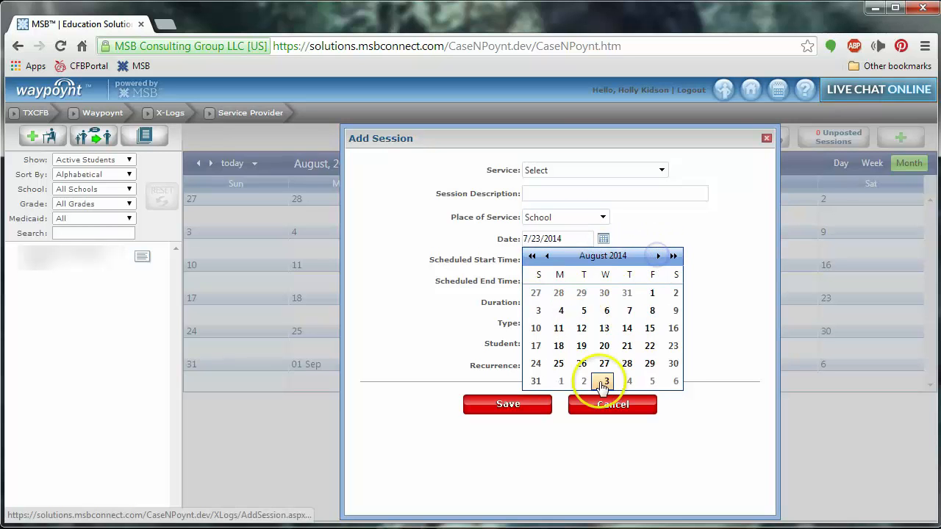
click(558, 367)
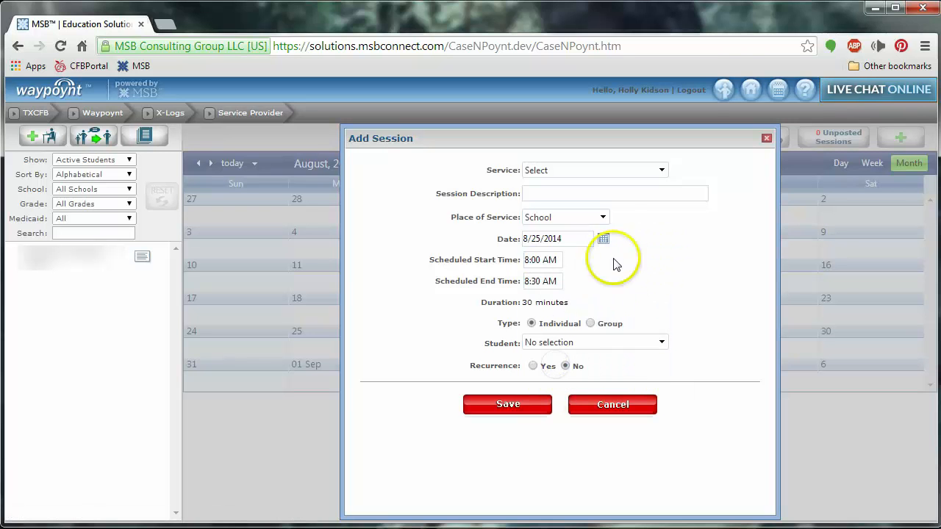
- Set the session's scheduled start time to 9:00 AM and its end time to 9:45 AM
double_click(538, 259)
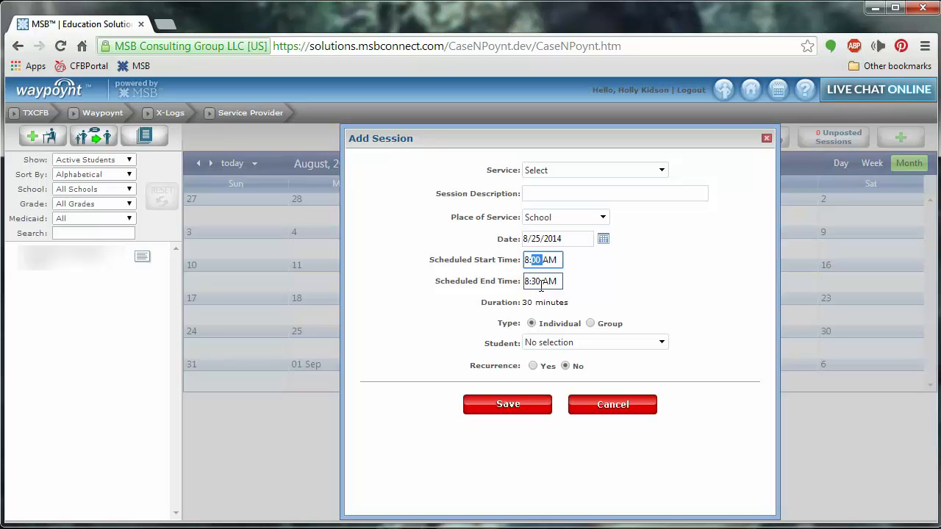
double_click(541, 261)
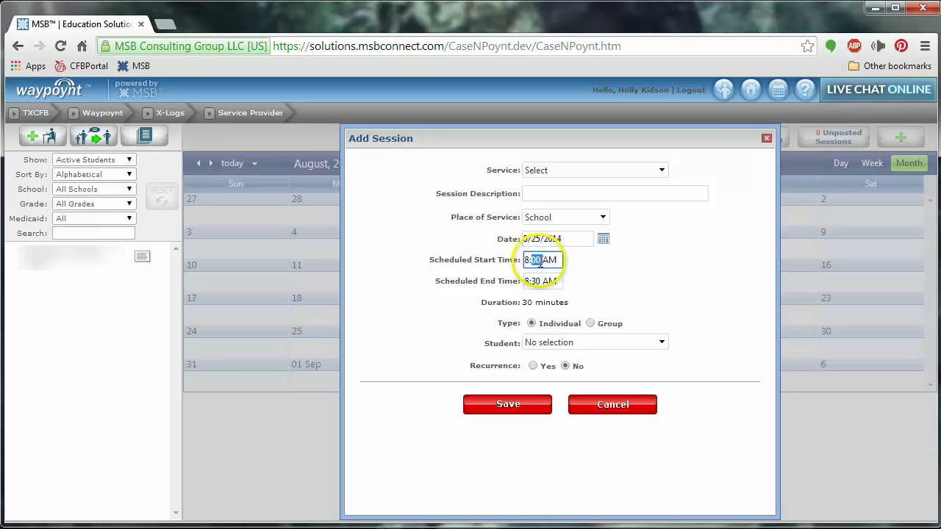
click(541, 261)
drag(541, 260, 524, 261)
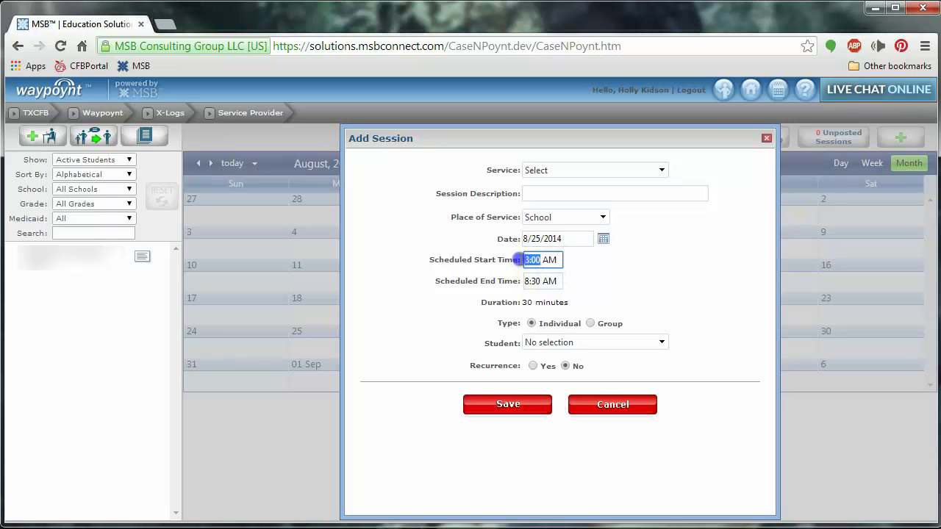
click(542, 281)
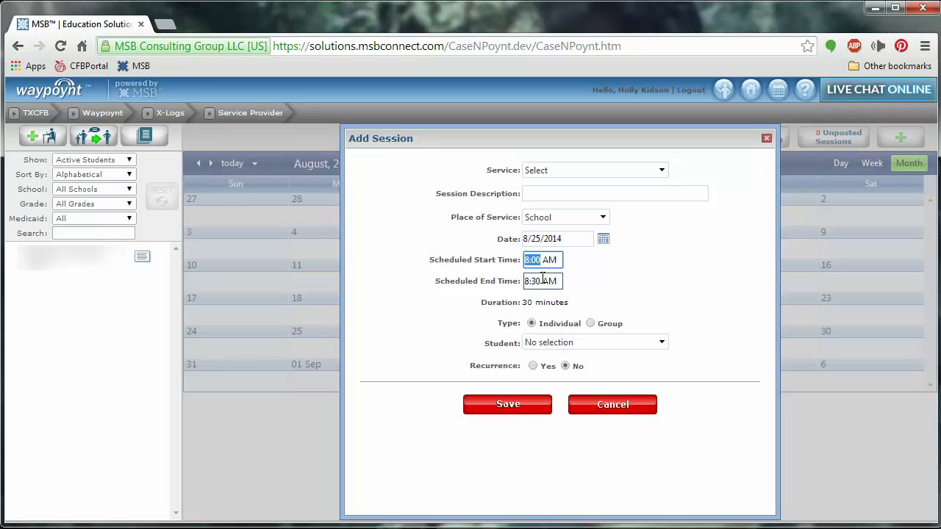
click(542, 261)
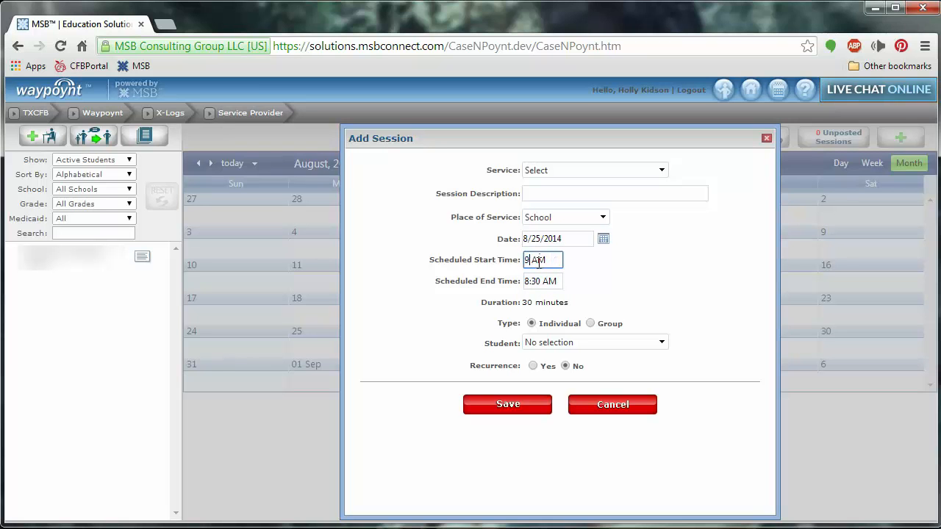
text(9)
click(538, 281)
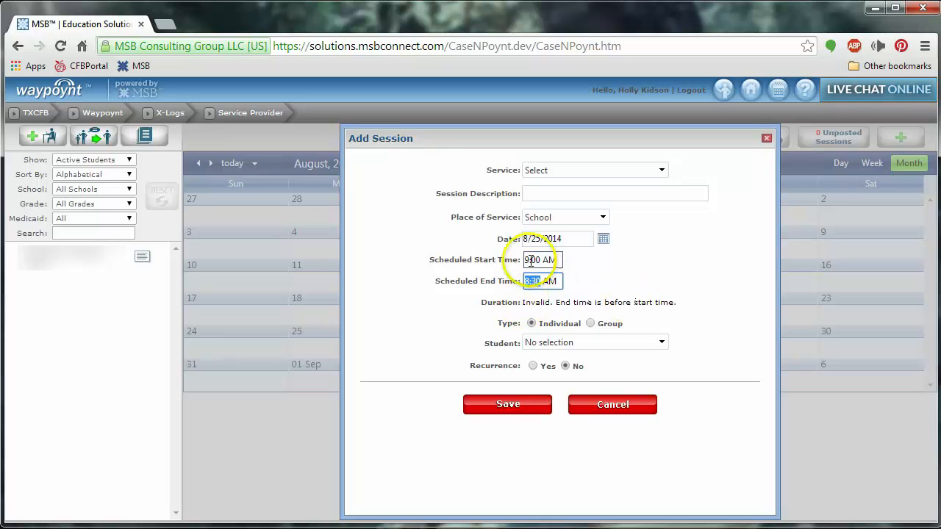
click(569, 297)
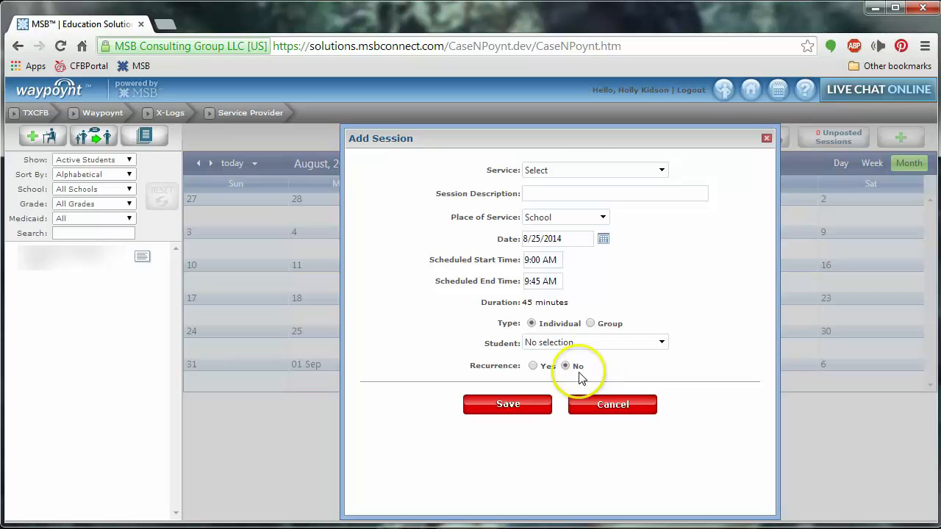
click(551, 282)
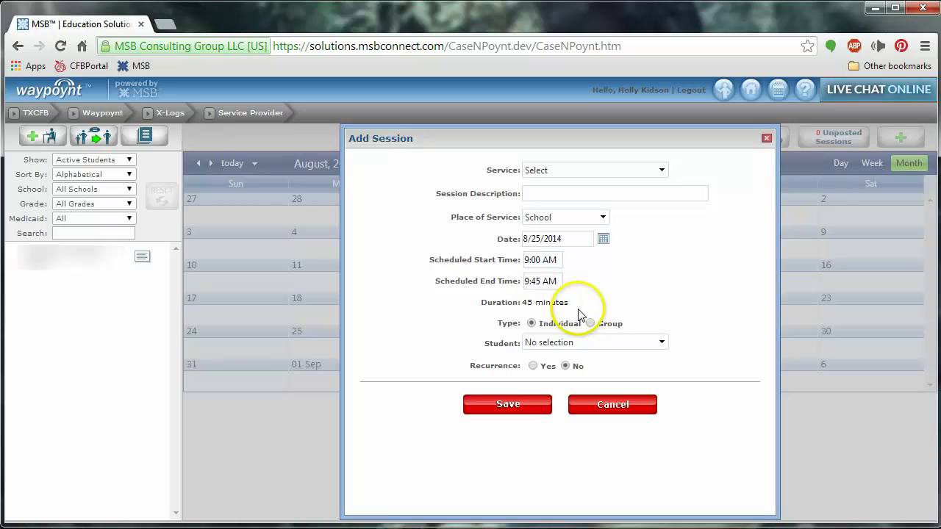
- Set the session's service to Personal Care and its description to "First Period Social Studies"
click(581, 172)
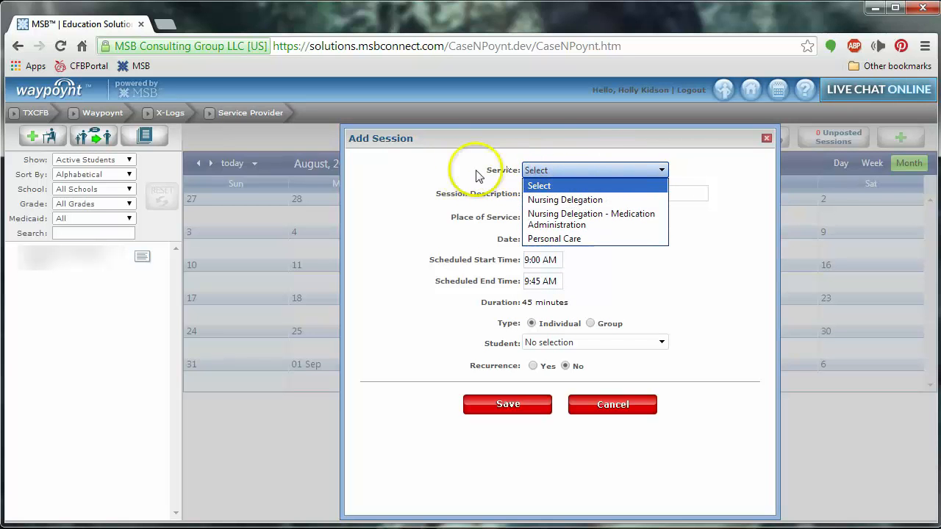
click(623, 241)
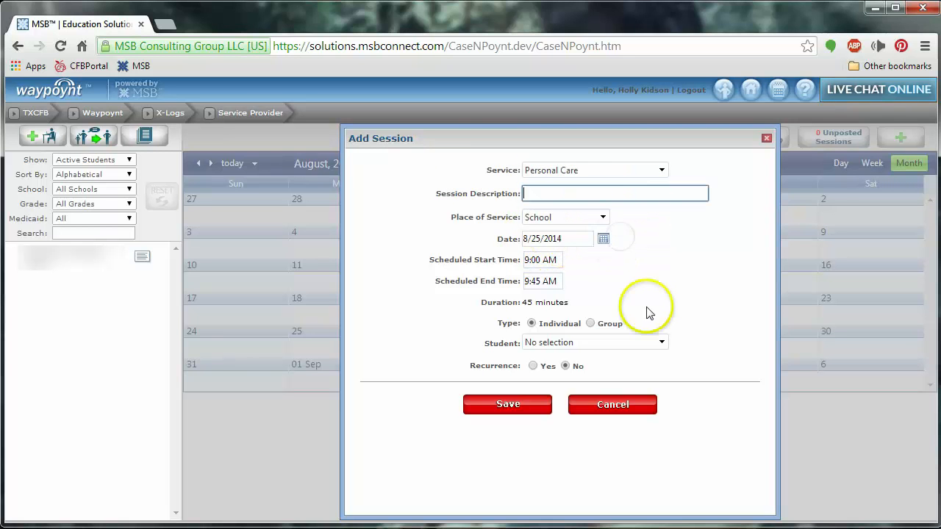
click(598, 193)
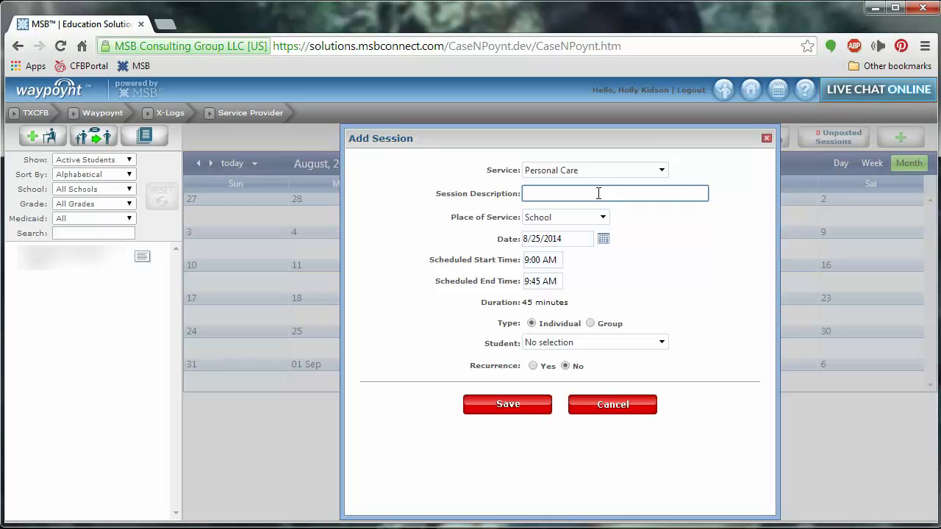
text(irst Period)
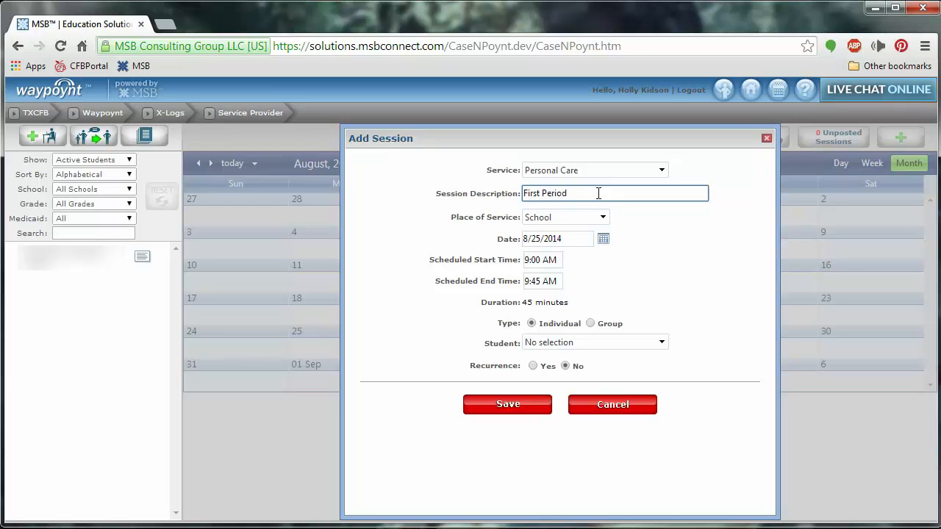
text( Social Studies)
- Make it a group session and include the listed student
click(611, 327)
click(623, 342)
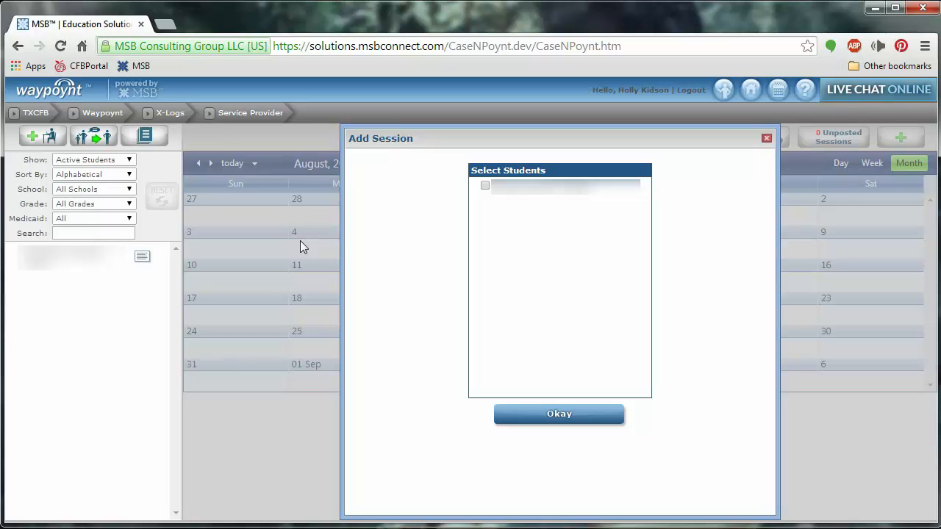
click(484, 186)
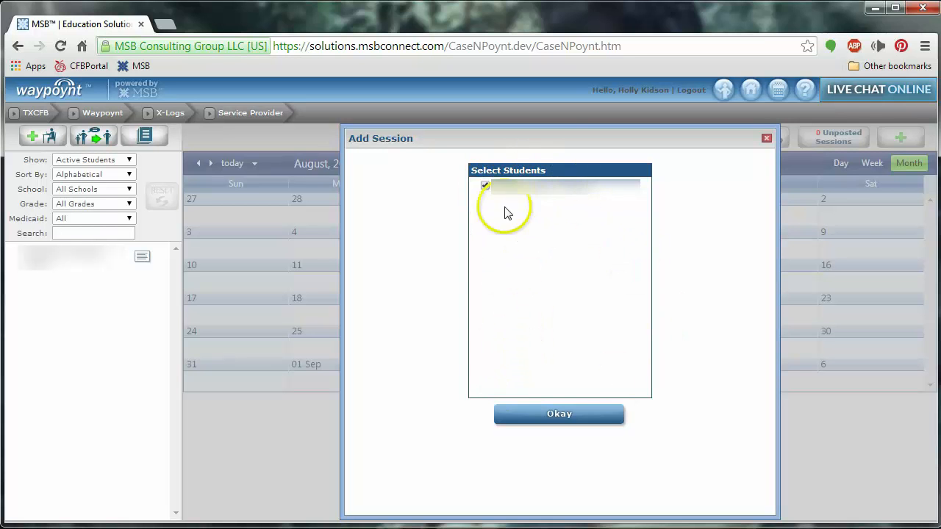
click(584, 416)
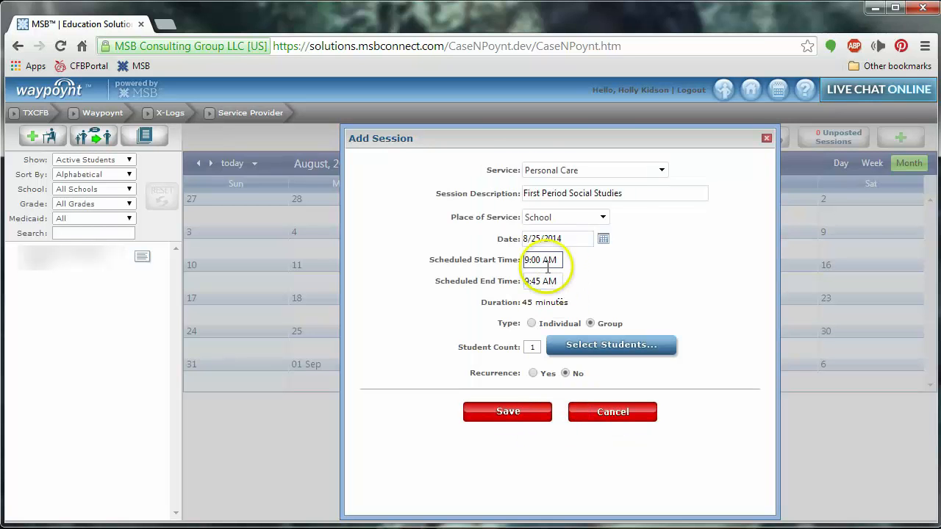
- Review which students are selected for the group session
click(581, 349)
click(569, 426)
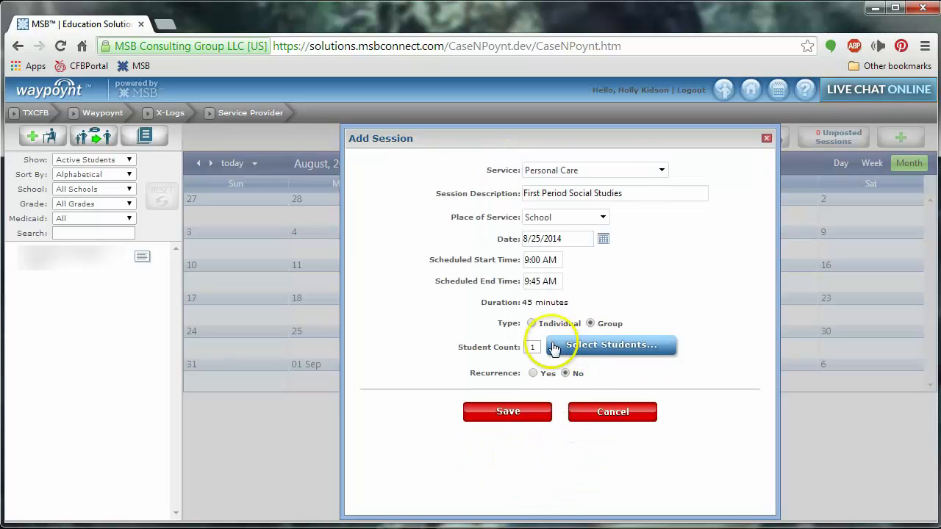
click(613, 350)
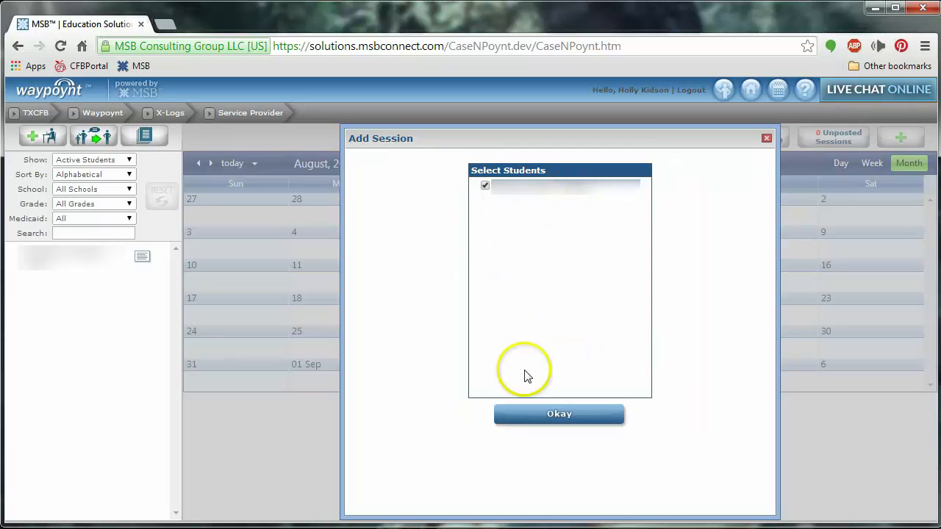
click(565, 421)
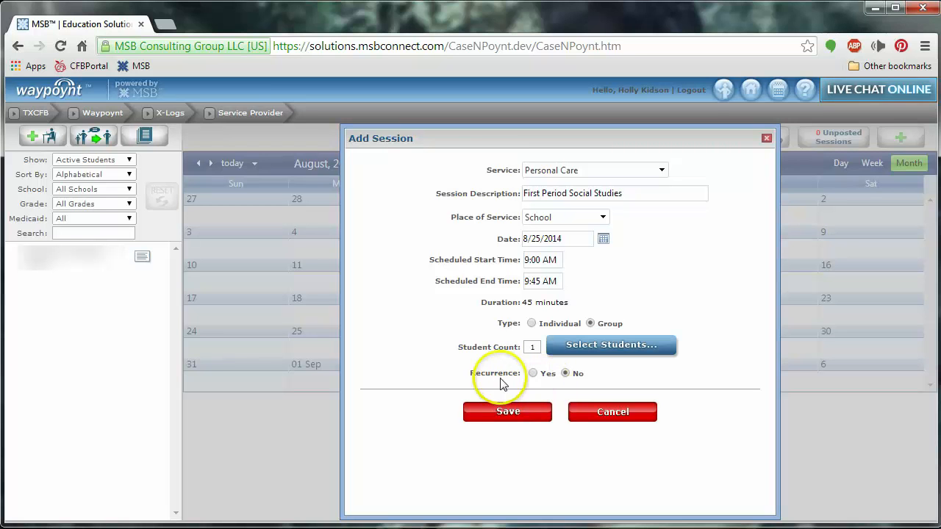
- Turn on recurrence for the session with a daily pattern that excludes weekends and ends by 8/29/2014
click(531, 373)
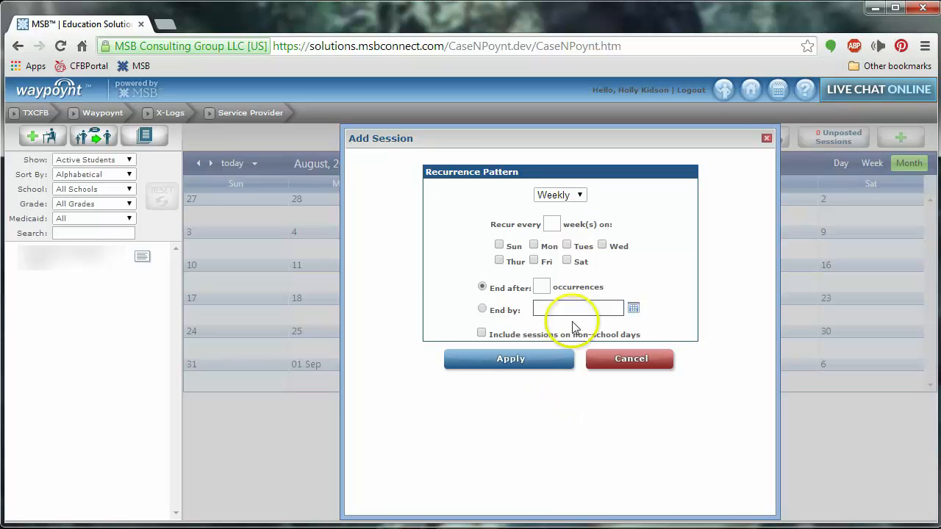
click(534, 244)
click(580, 196)
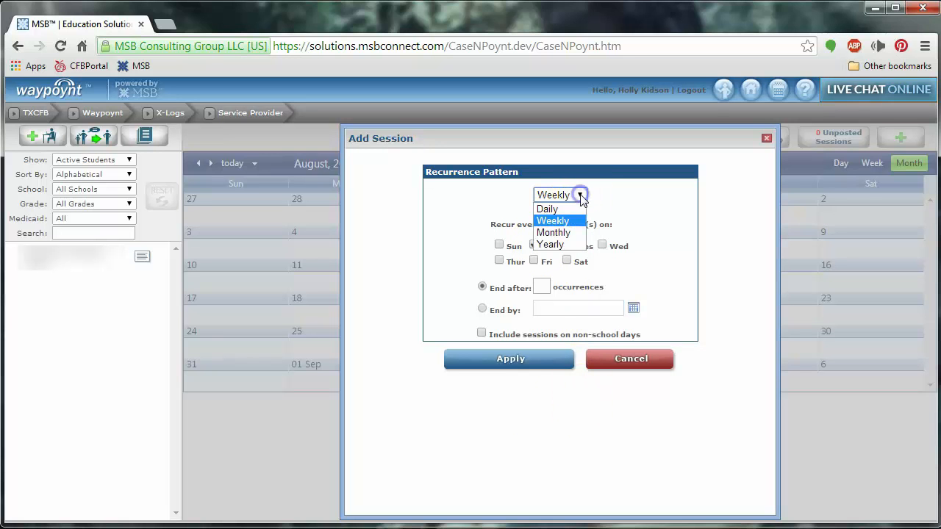
click(566, 210)
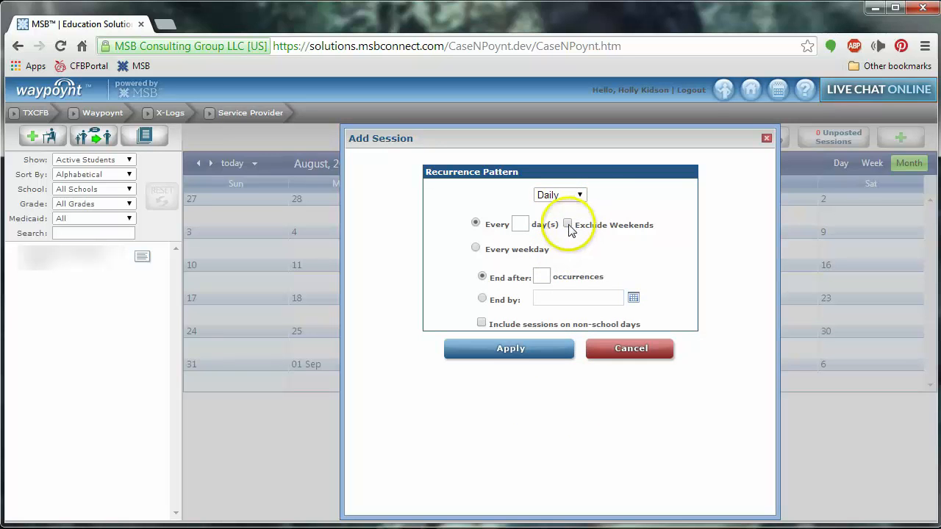
click(568, 223)
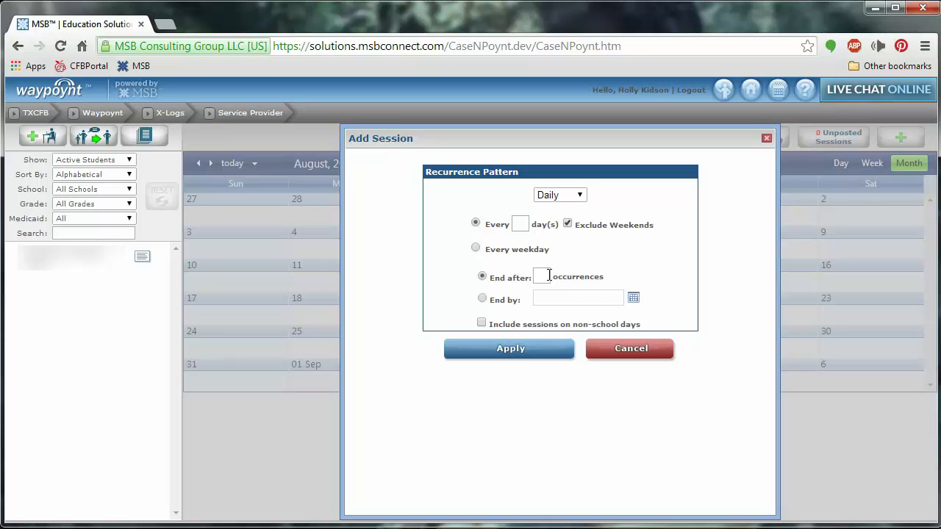
click(482, 297)
click(633, 298)
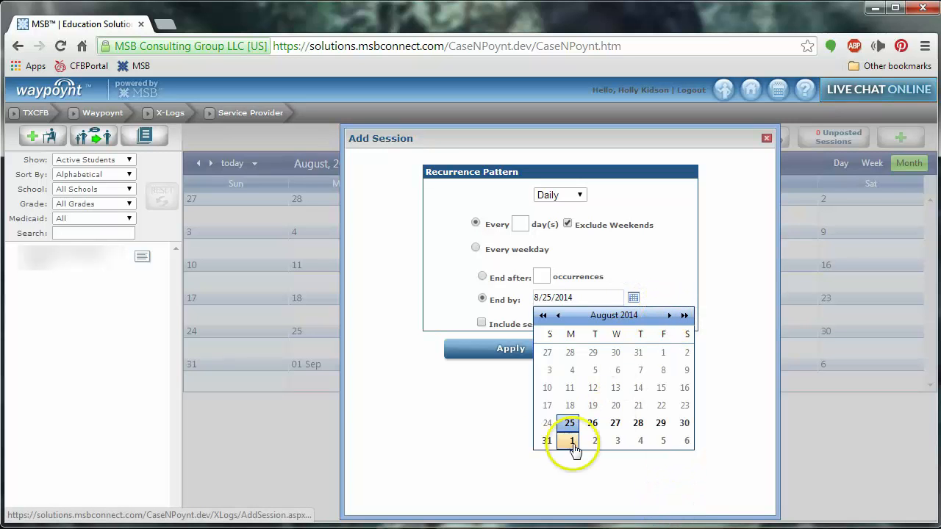
click(660, 425)
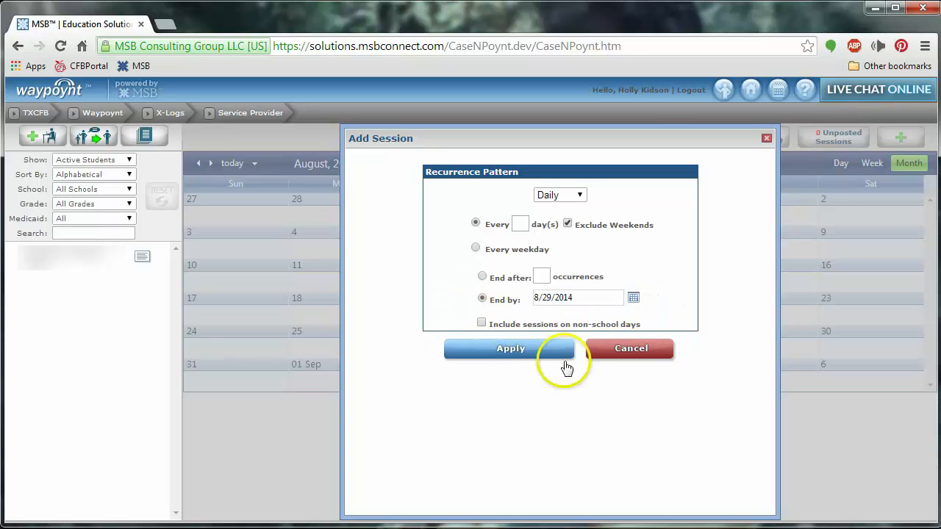
- Set the daily recurrence to every 1 day and apply the pattern to the session
click(494, 358)
click(504, 361)
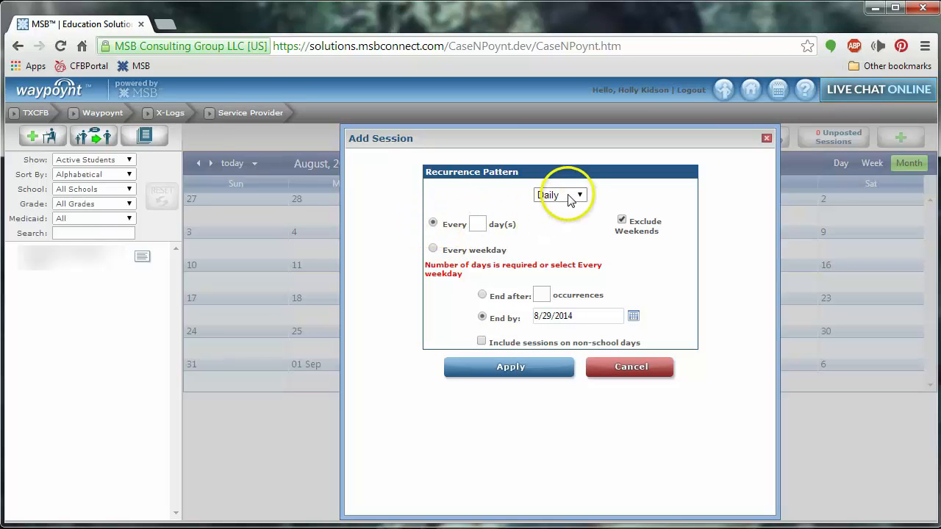
click(477, 224)
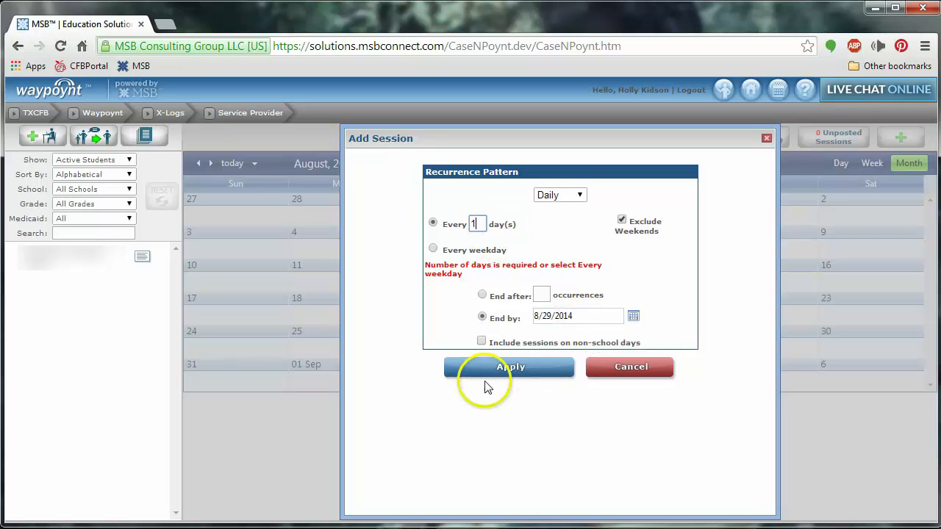
click(509, 368)
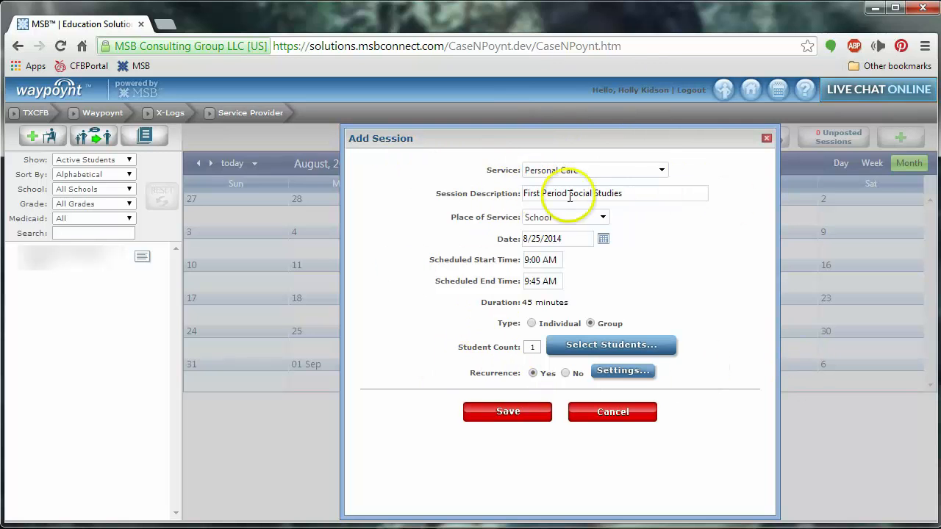
- Look through the available place of service options for the session
click(601, 220)
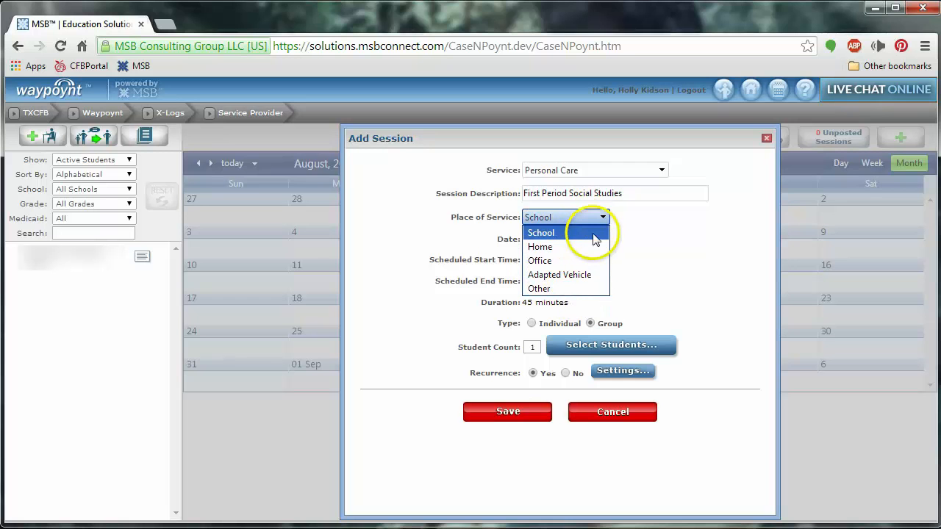
click(622, 221)
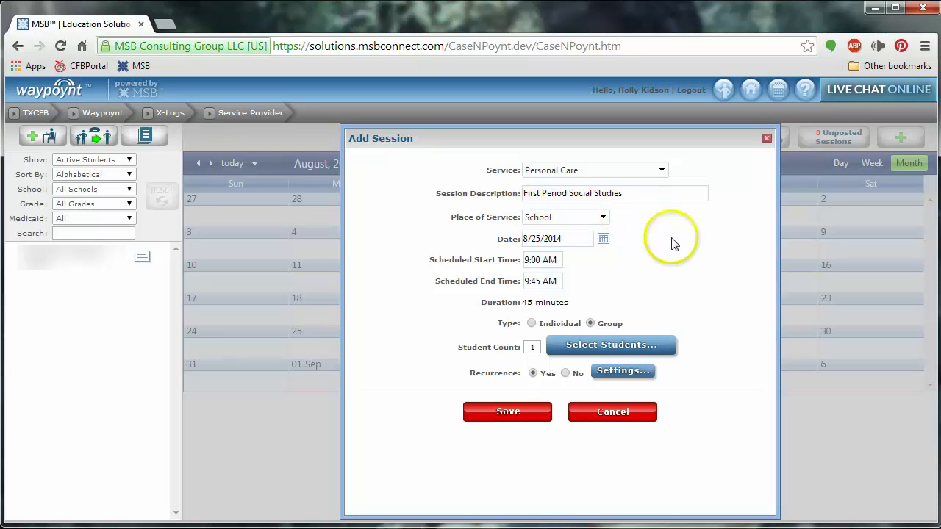
- Save the recurring First Period Social Studies sessions to the calendar
click(505, 411)
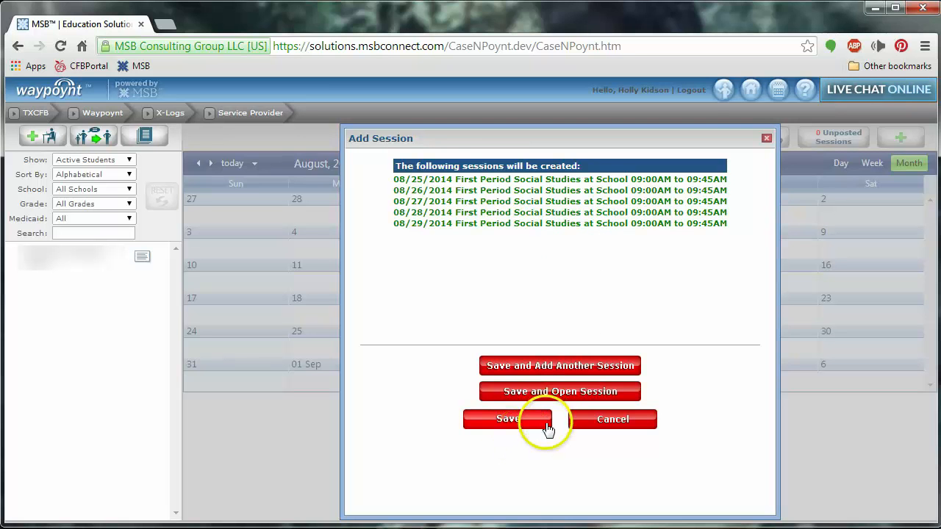
click(514, 422)
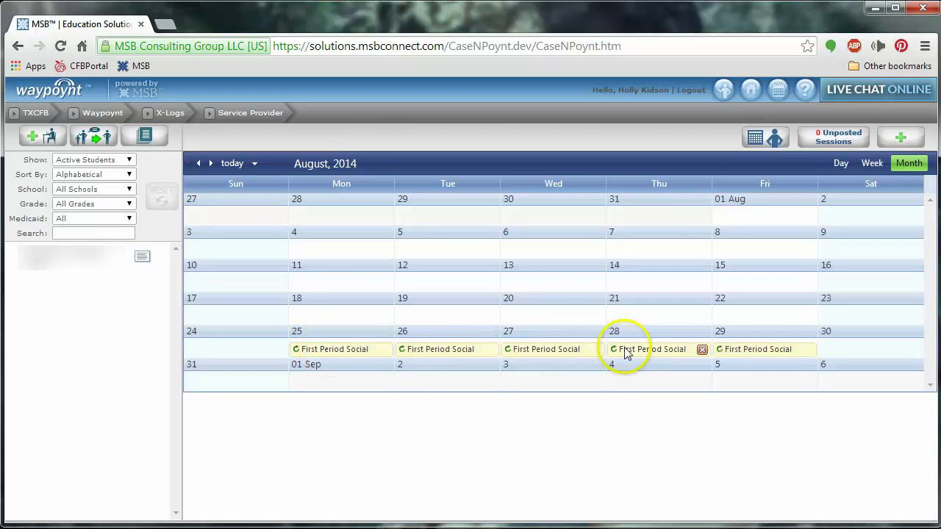
- Save Communication, Money Mgmt/Student Store and Transportation/Escort as activities for the August 25 session and apply them to all future unposted sessions
click(340, 351)
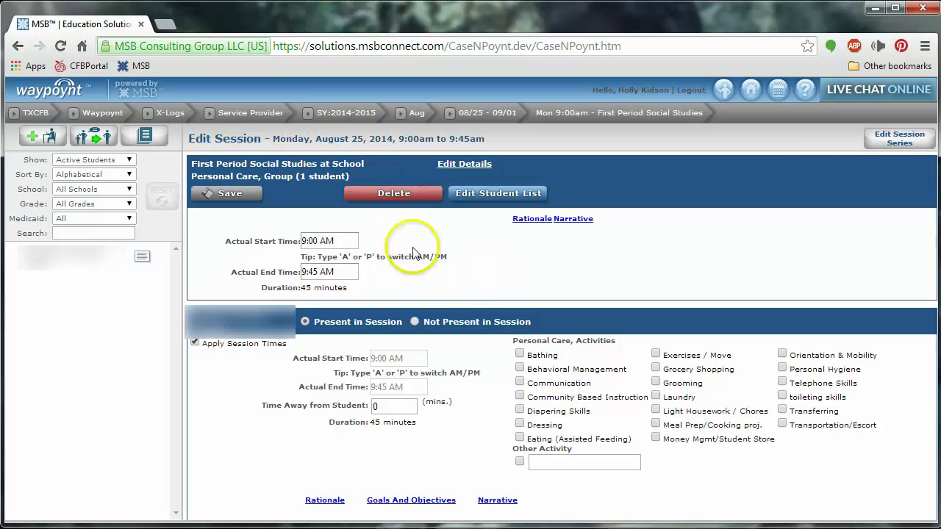
click(472, 285)
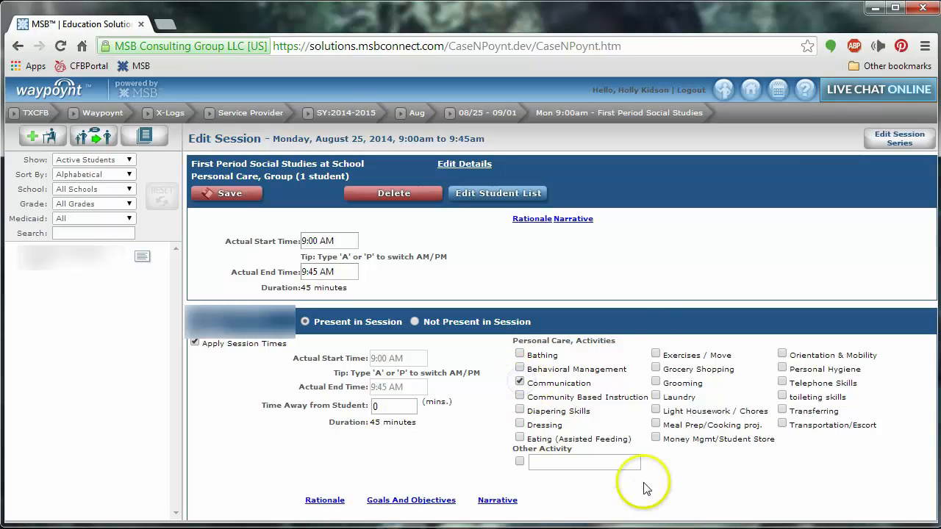
click(657, 438)
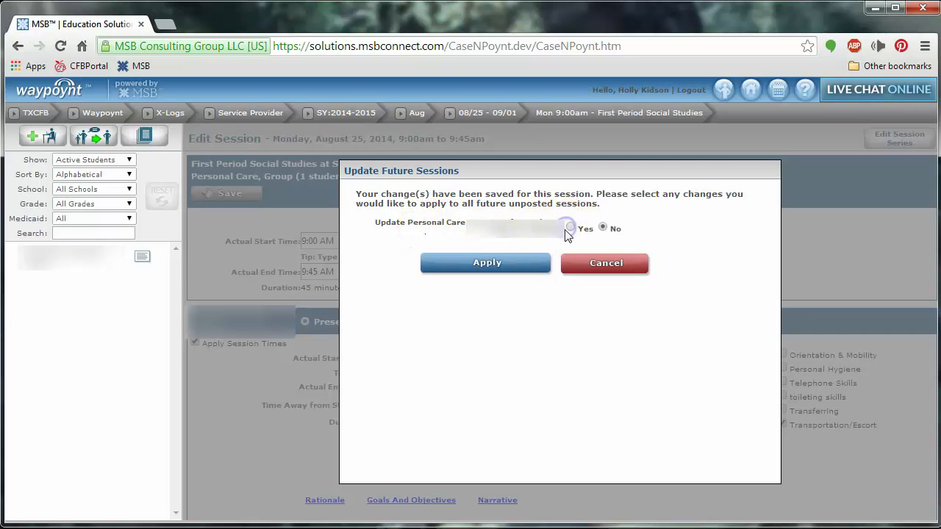
click(571, 227)
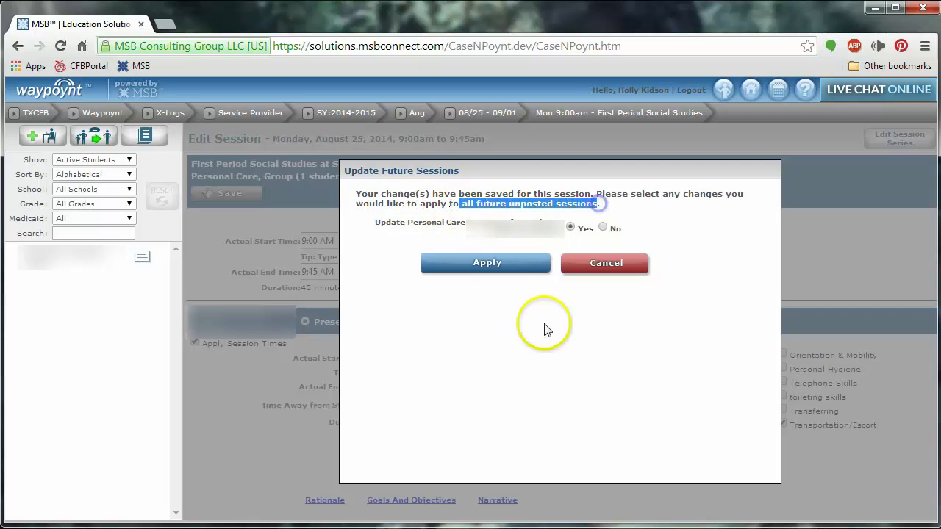
click(474, 266)
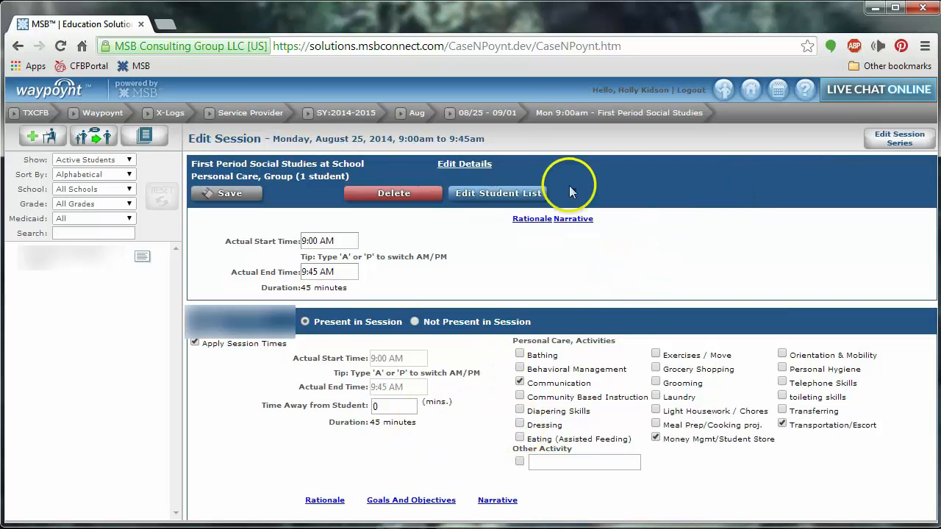
- Check the Personal Care activities in the August 25 and August 26 sessions, then return to the calendar
drag(339, 147, 402, 139)
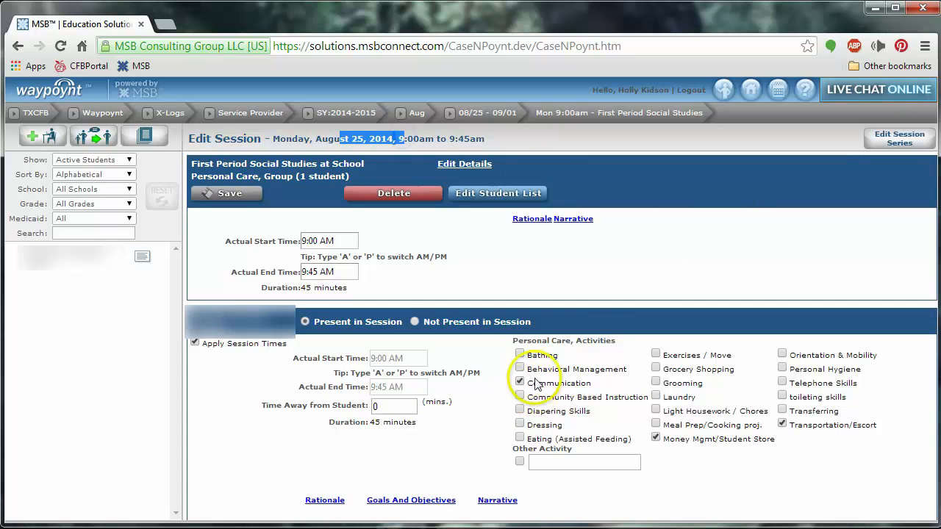
click(778, 93)
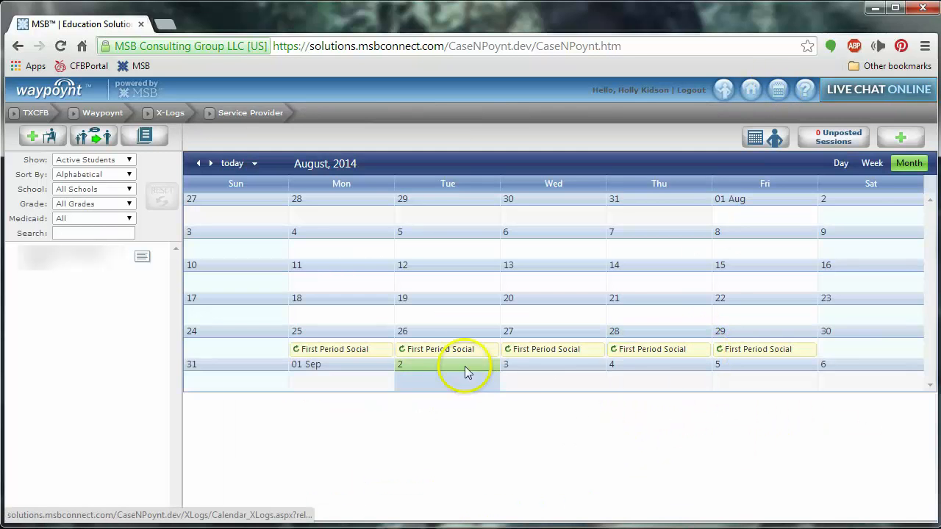
click(441, 352)
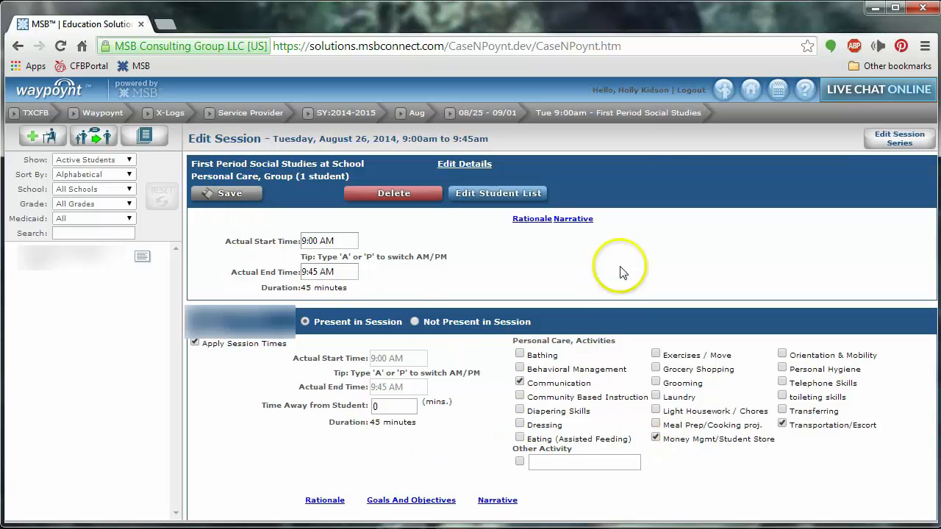
click(778, 89)
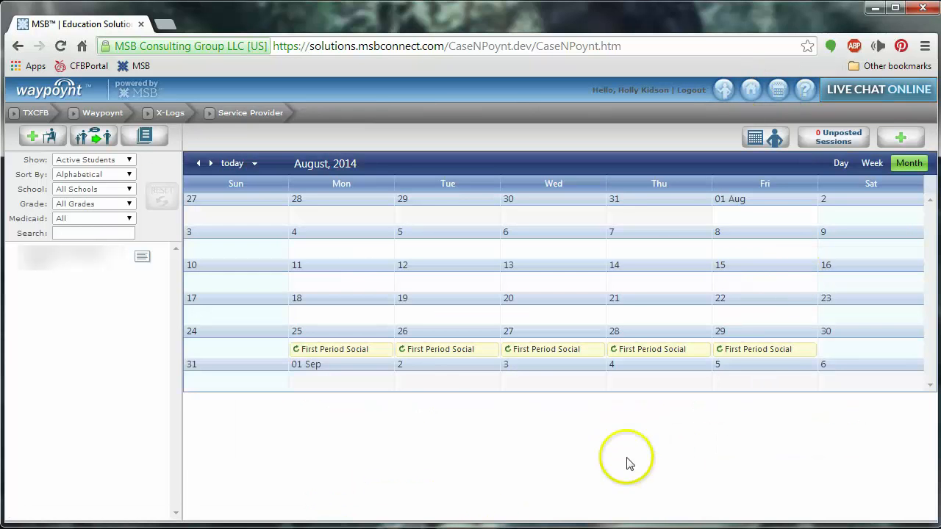